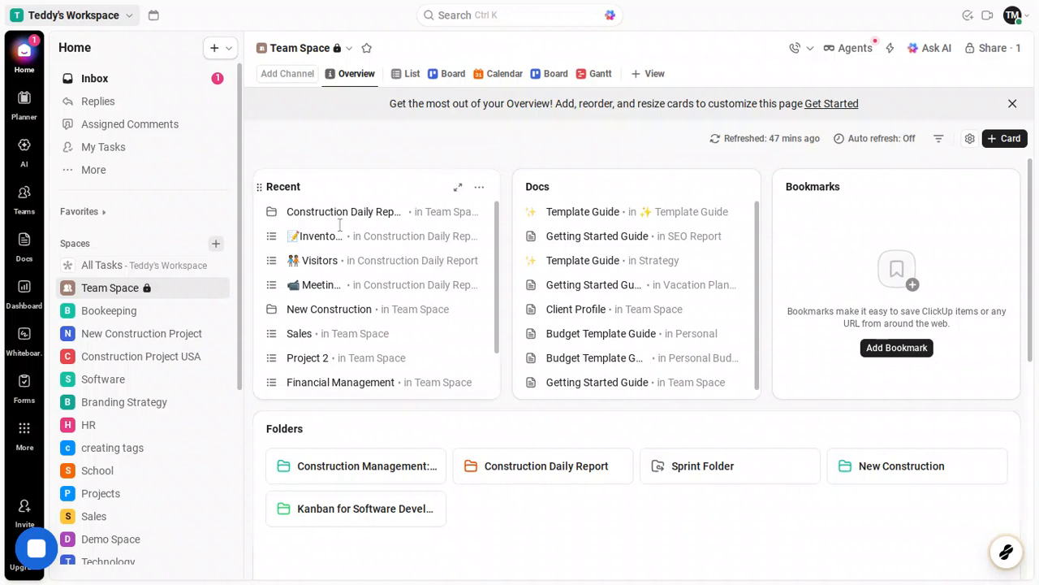
Create a Space named "New Space for Beginners 2026" with the Starter workflow and its default settings
scroll(205, 423, down, 3)
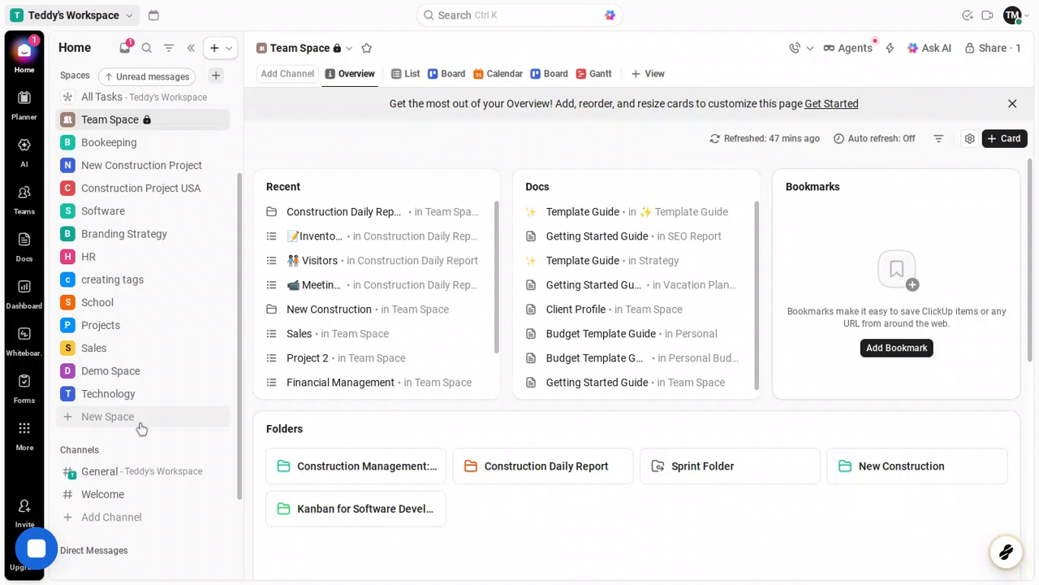
click(107, 416)
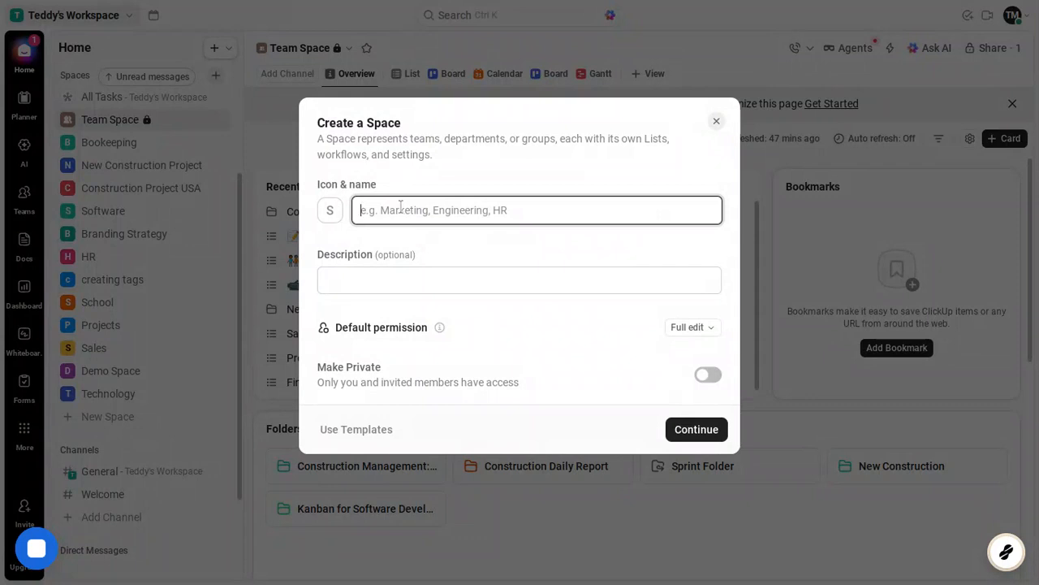
text(N)
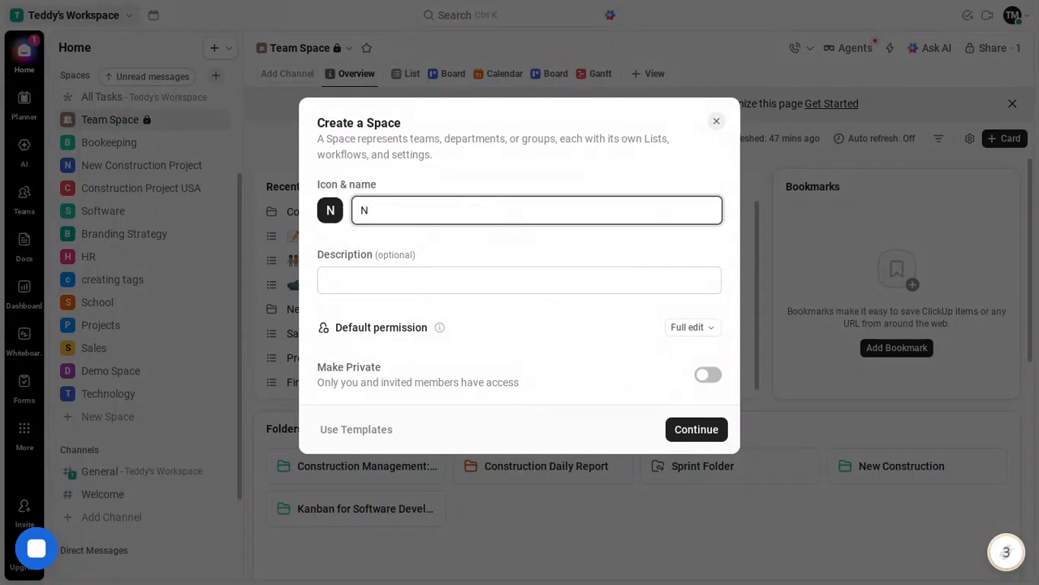
text(ew Sp)
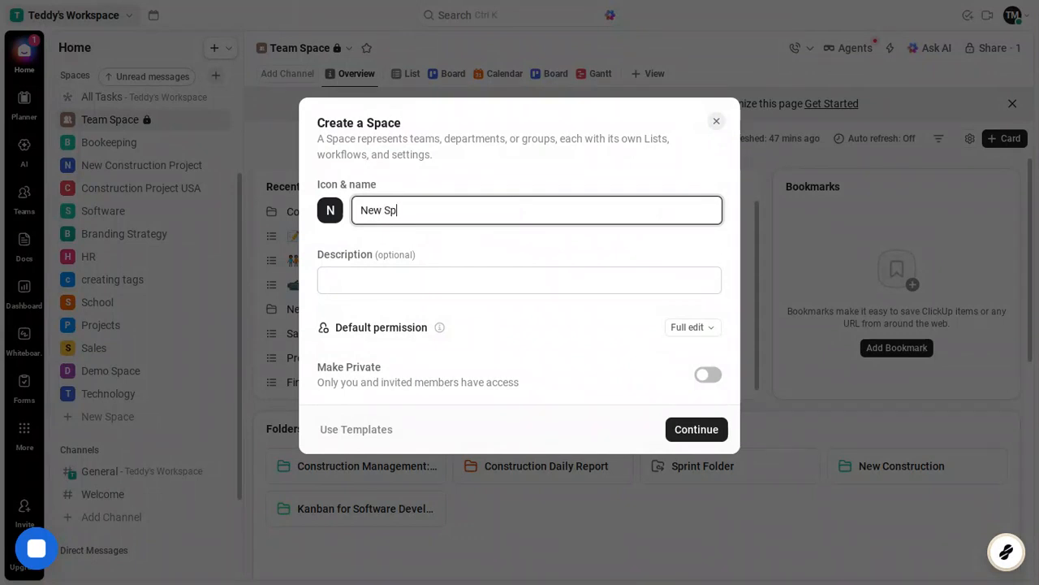
text(ace for Beginners 202)
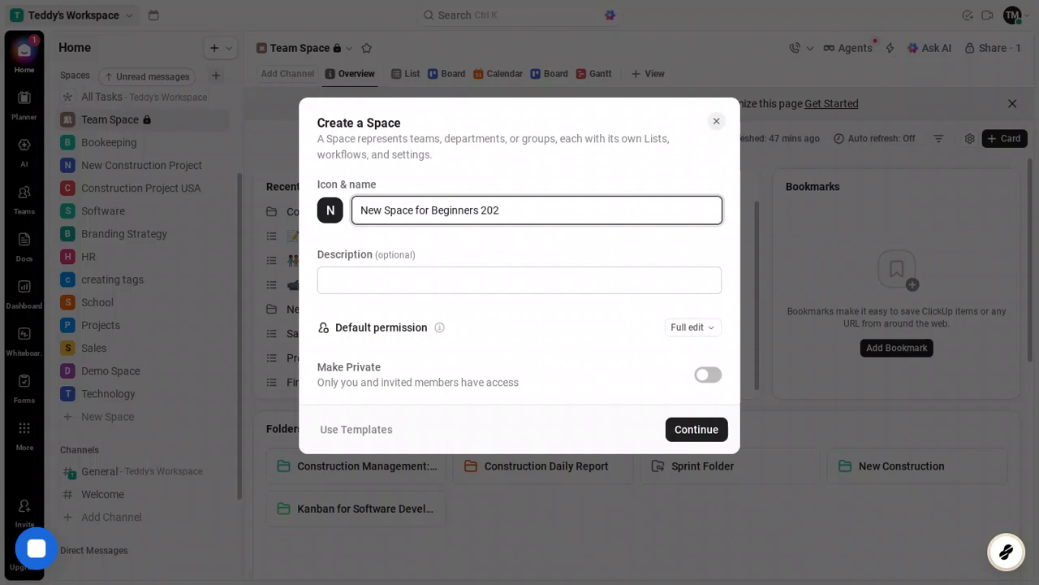
text(6)
click(367, 274)
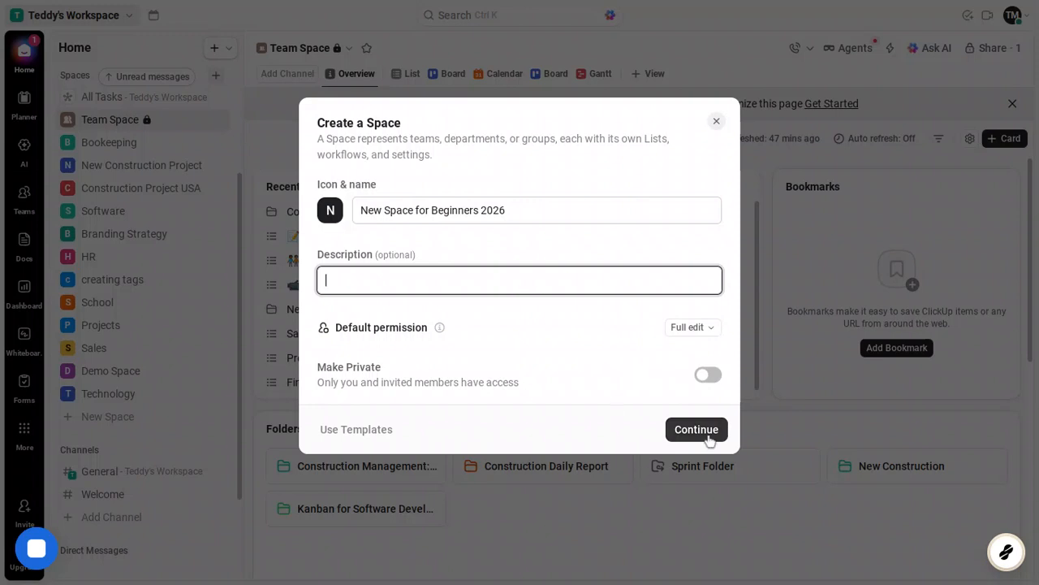
click(706, 436)
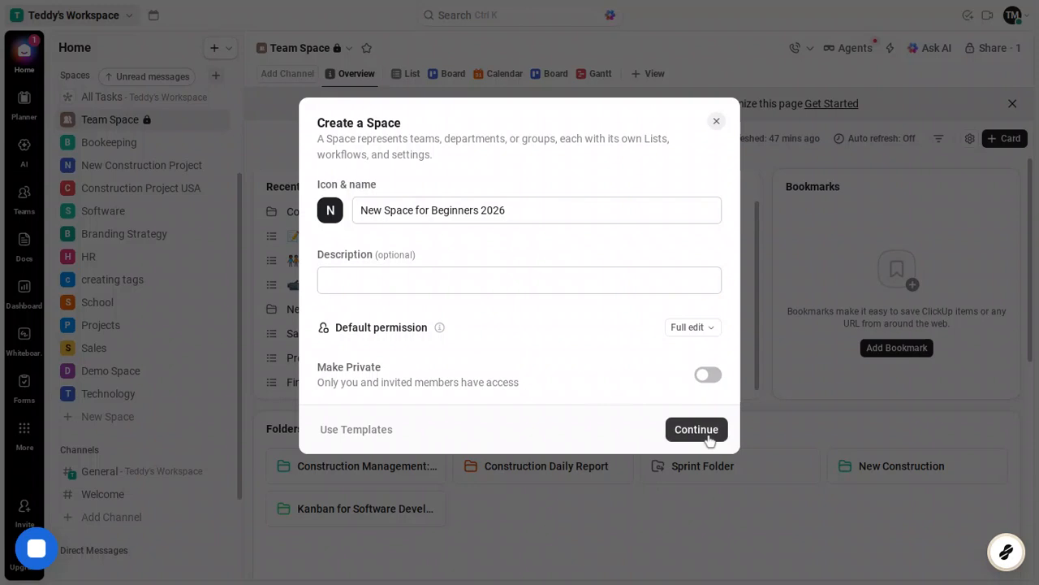
click(707, 435)
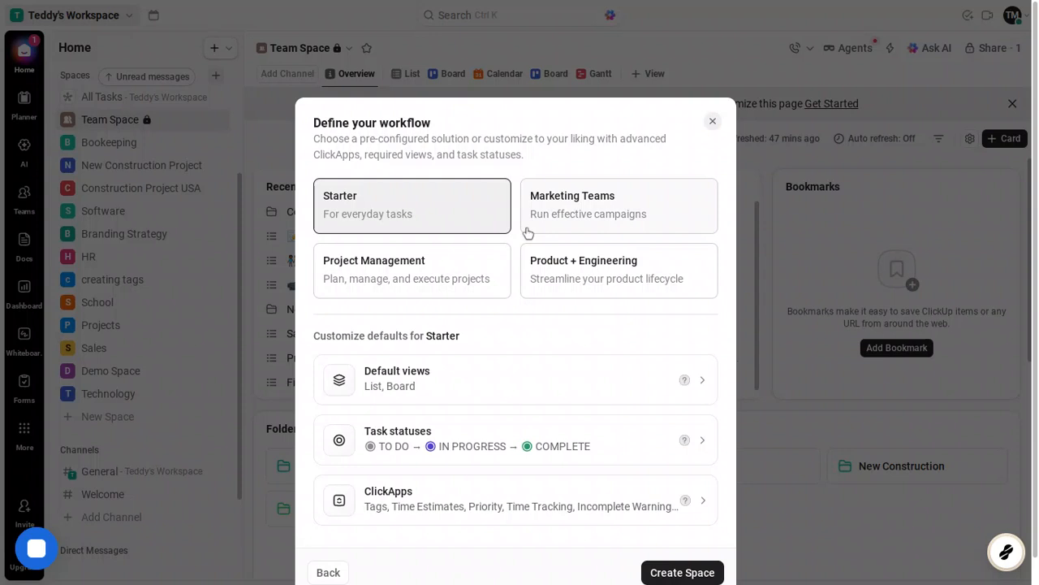
scroll(527, 233, down, 1)
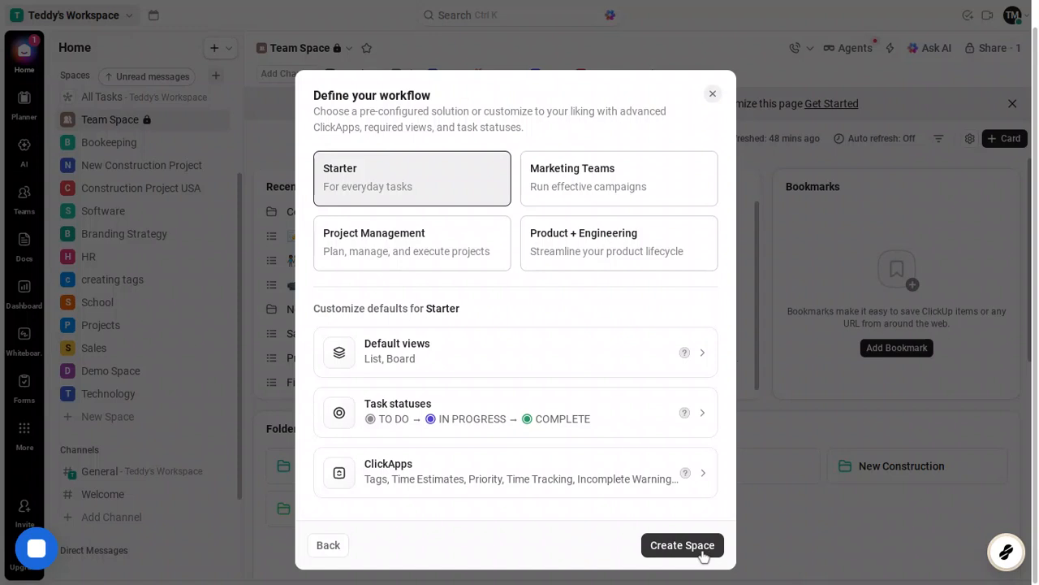
click(703, 554)
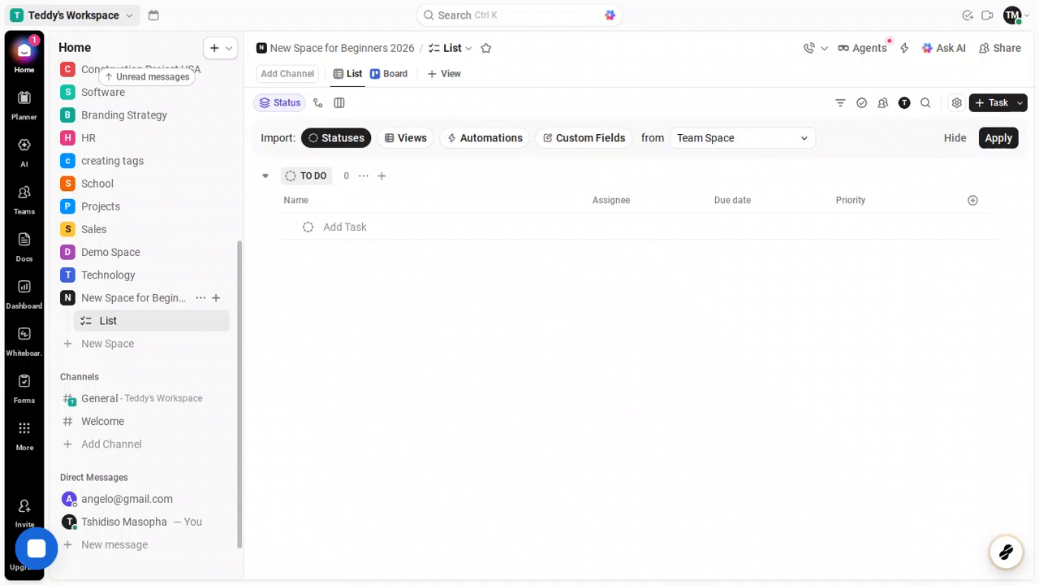
Add a task named "New Task 1" to the To Do group of the new Space's list
click(364, 228)
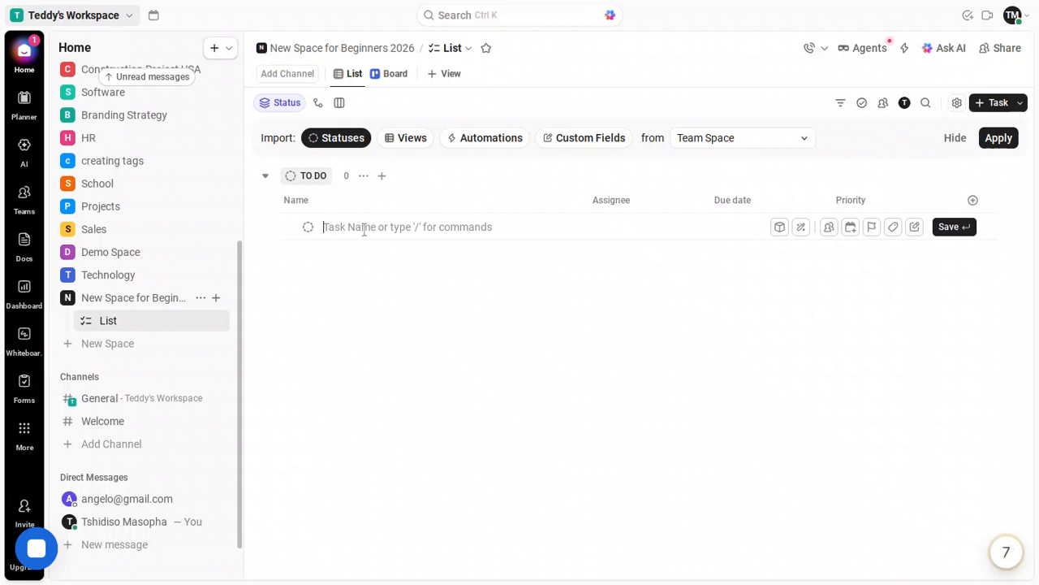
text(N)
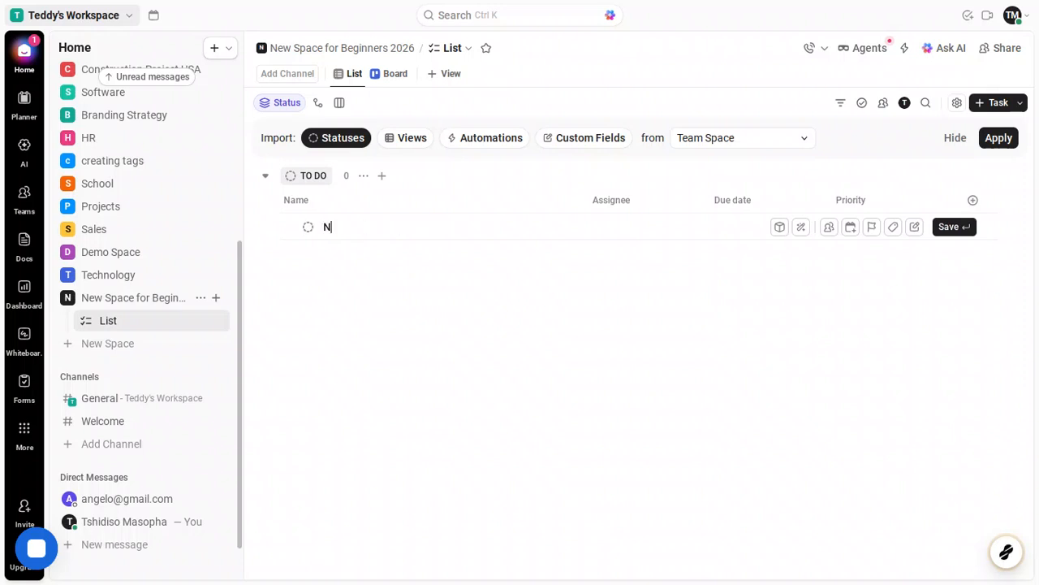
text(ew Task 1)
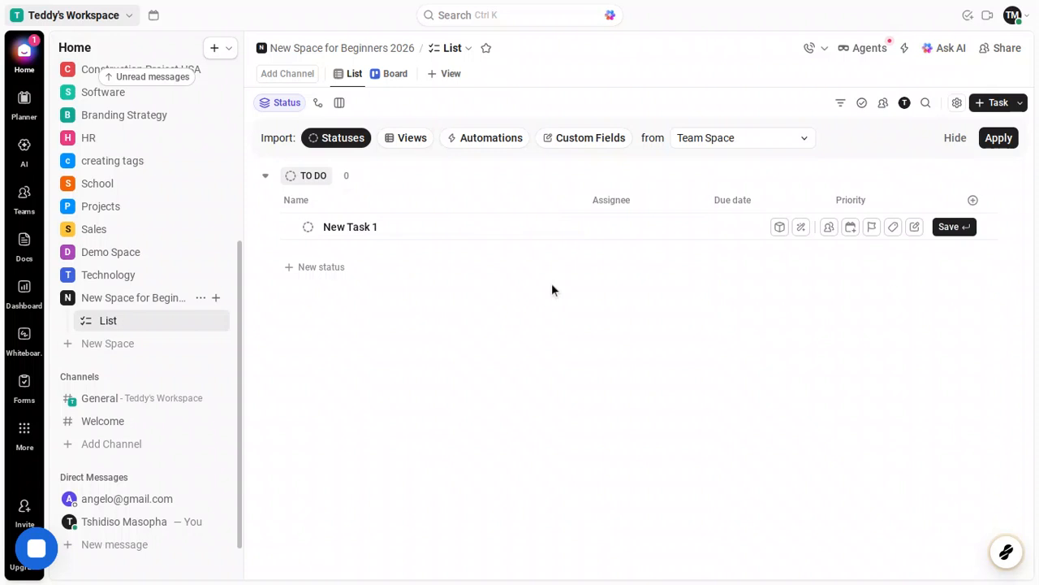
key(Return)
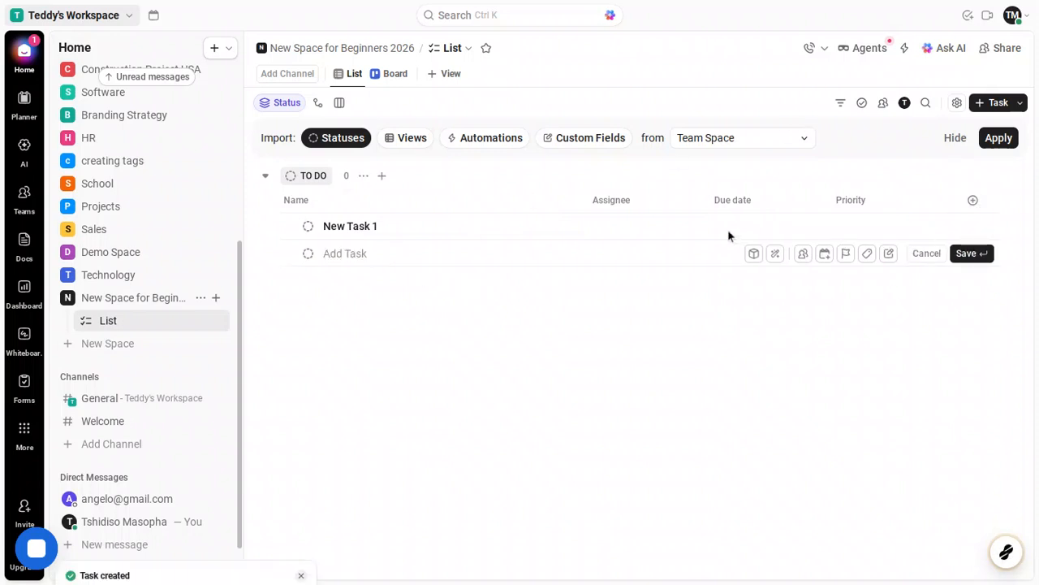
Add a second task named "New Task 2" below New Task 1 and save it
click(549, 253)
text(N)
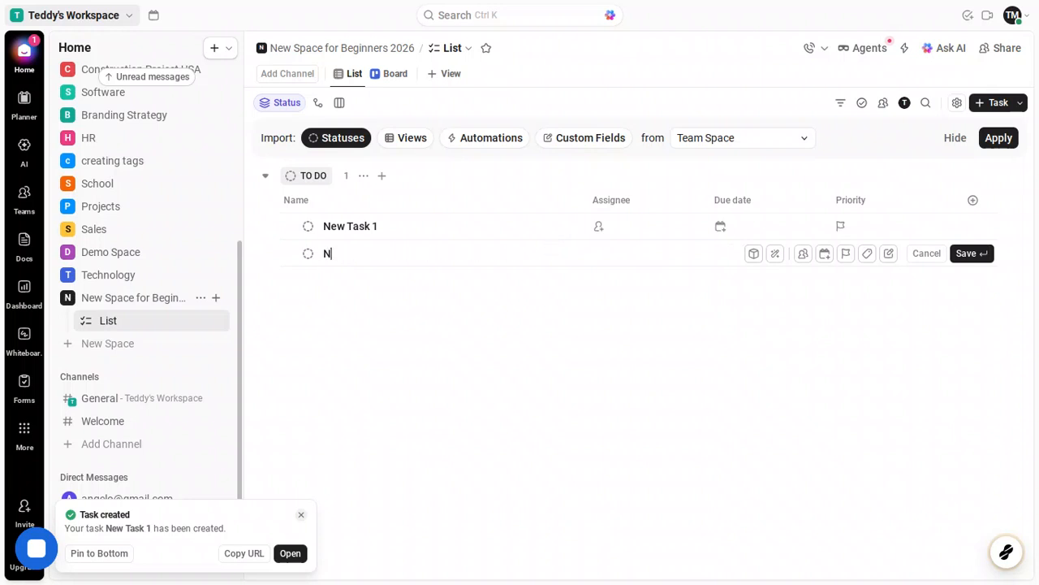
text(ew Task 2)
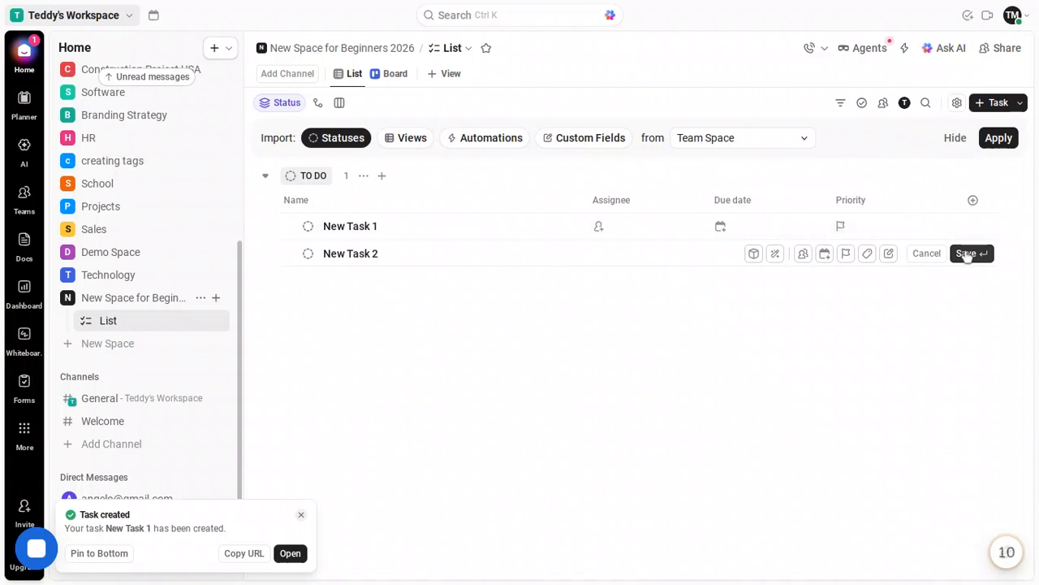
click(966, 254)
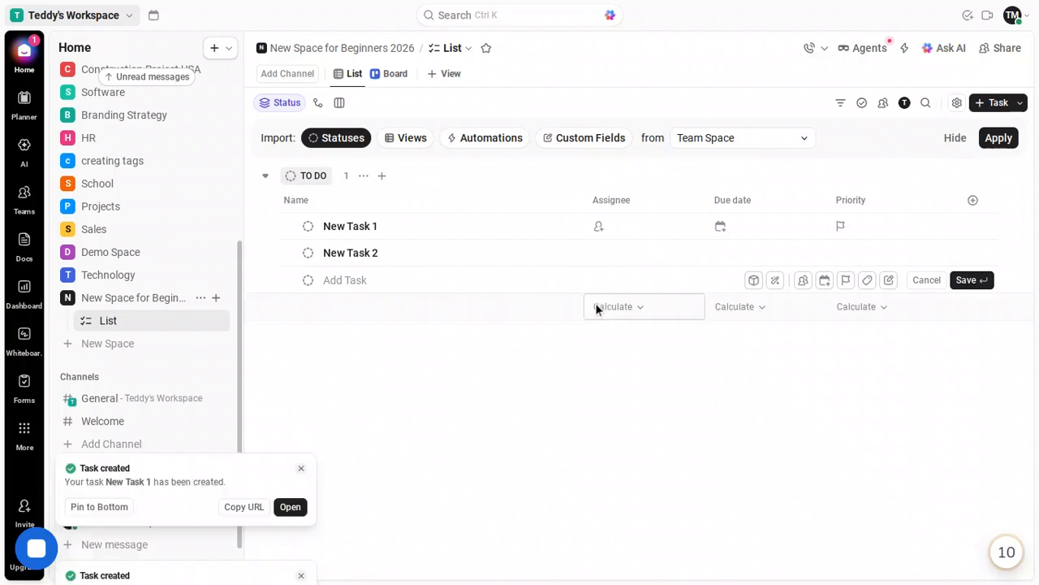
Add a third task named "New Task 3" below New Task 2 and save it
click(445, 285)
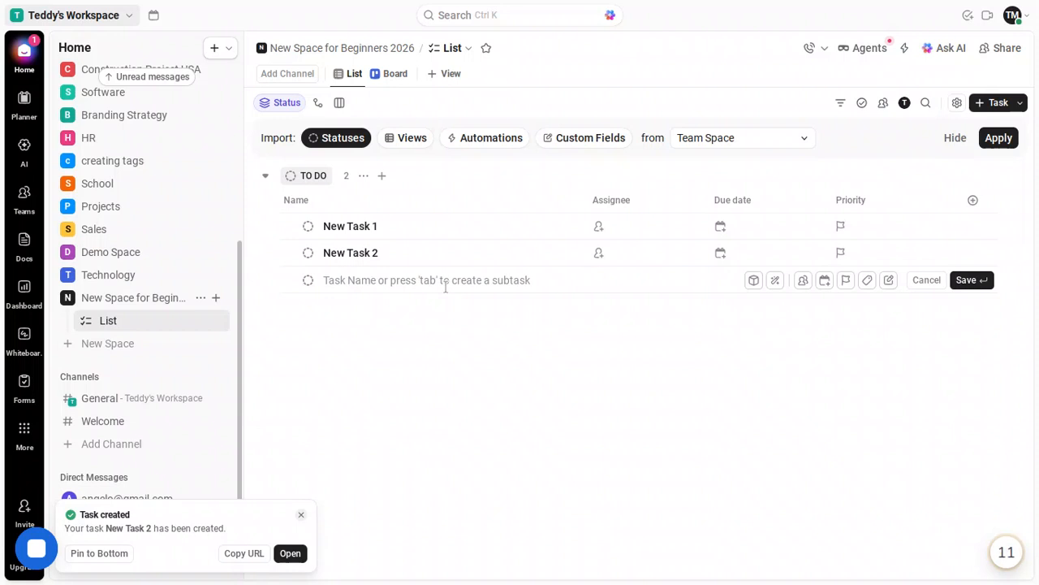
text(N)
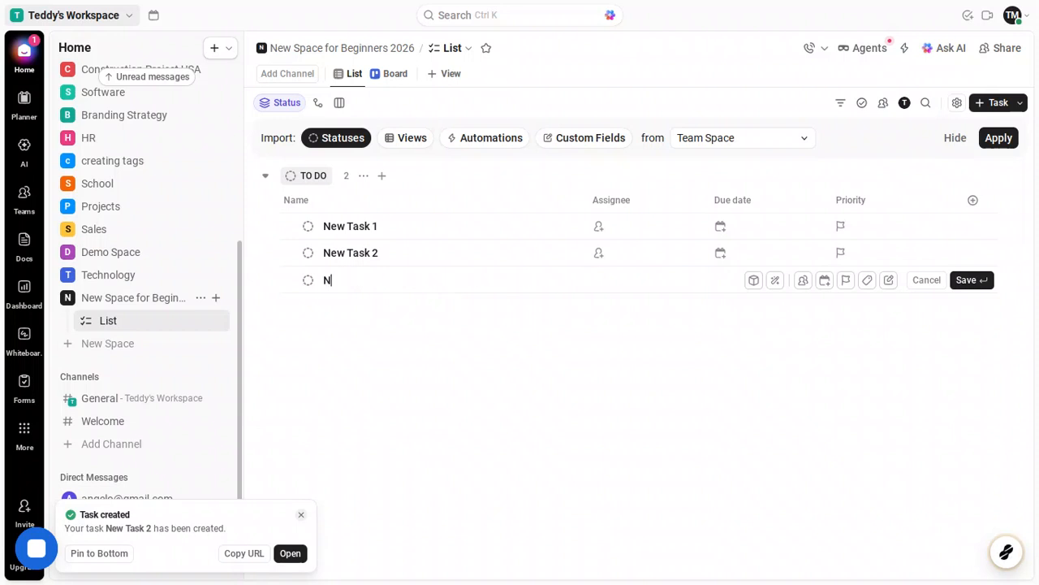
text(ew Task £)
key(BackSpace)
text(3)
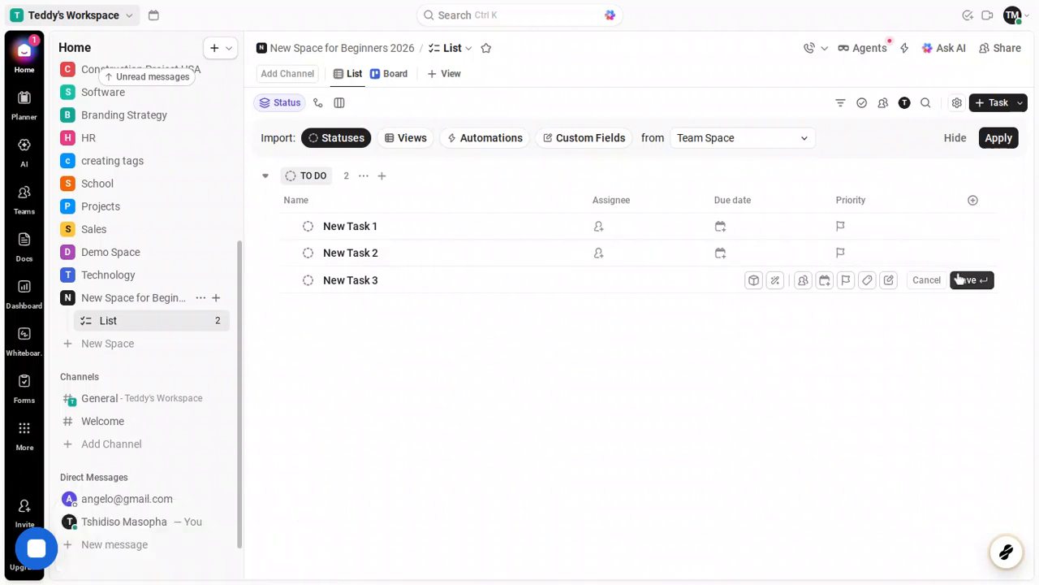
click(960, 279)
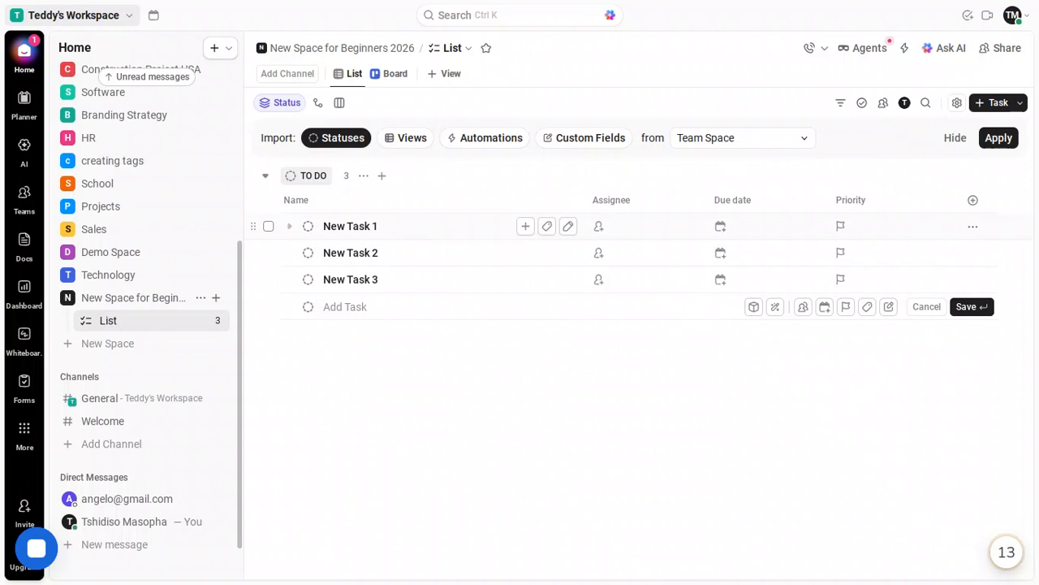
Open New Task 1 and enter a tracked time of 30 minutes for it
click(350, 226)
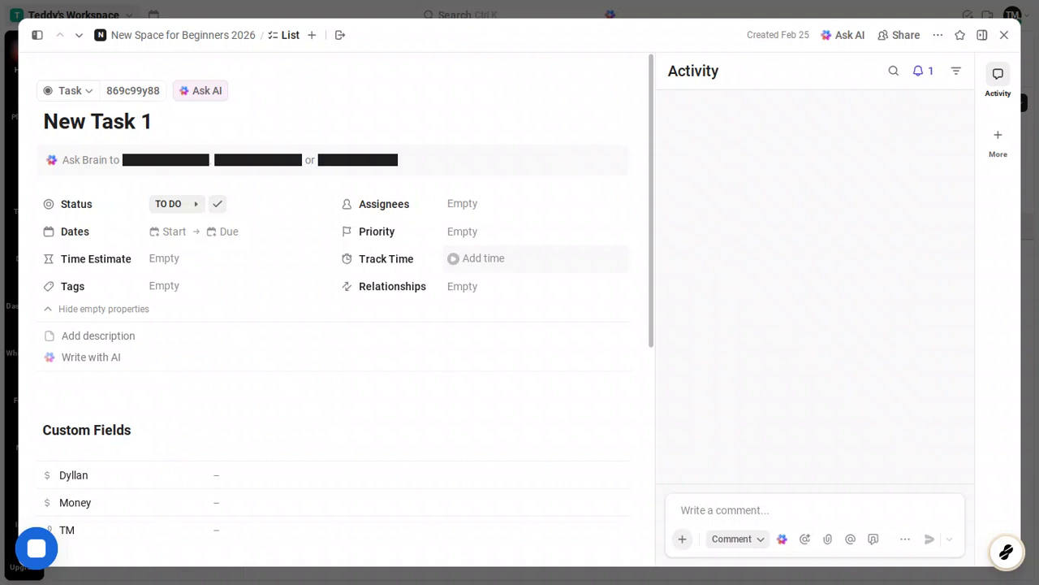
click(461, 257)
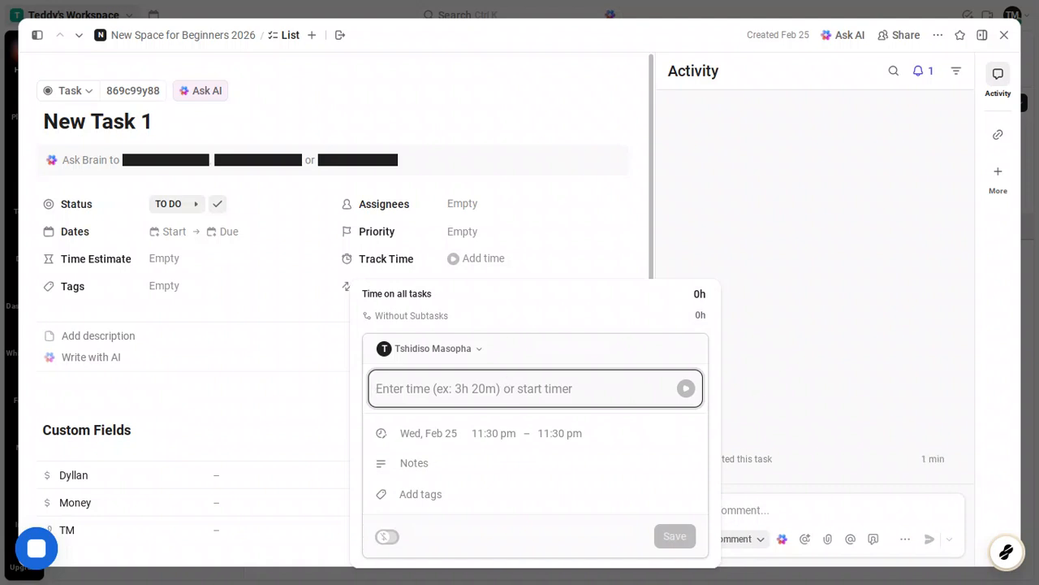
text(30 )
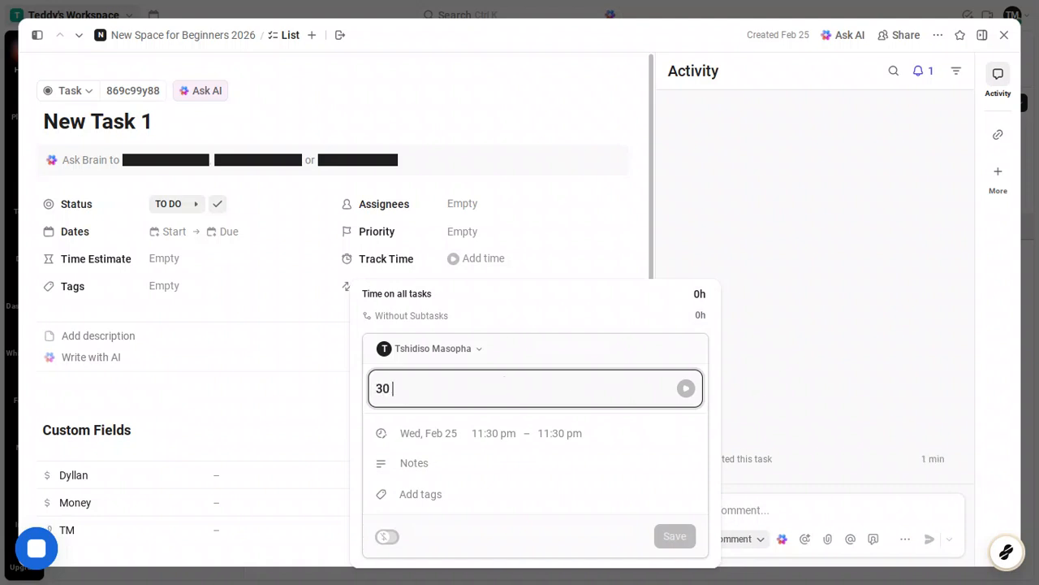
text(minutes)
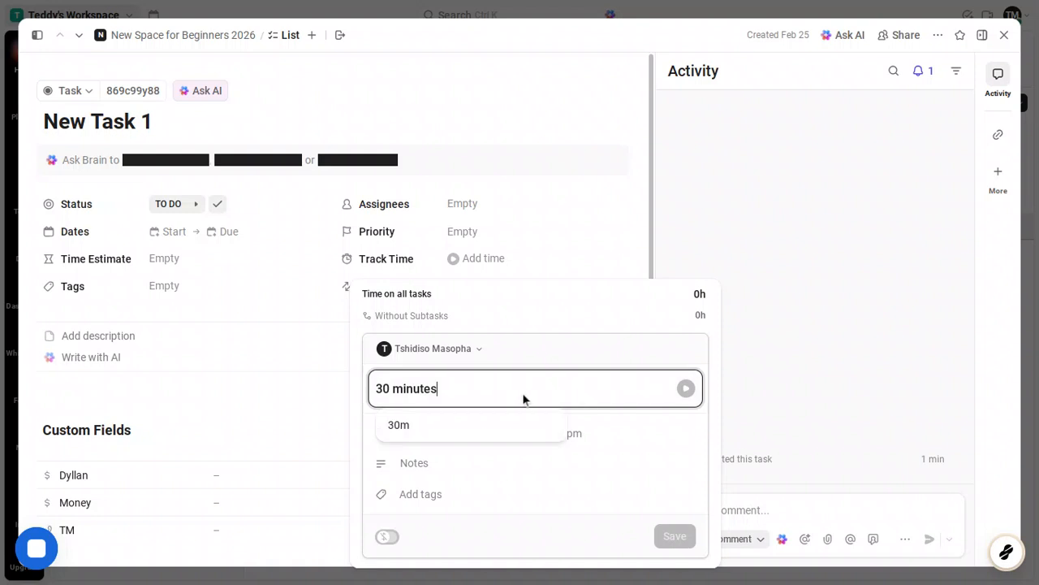
click(486, 427)
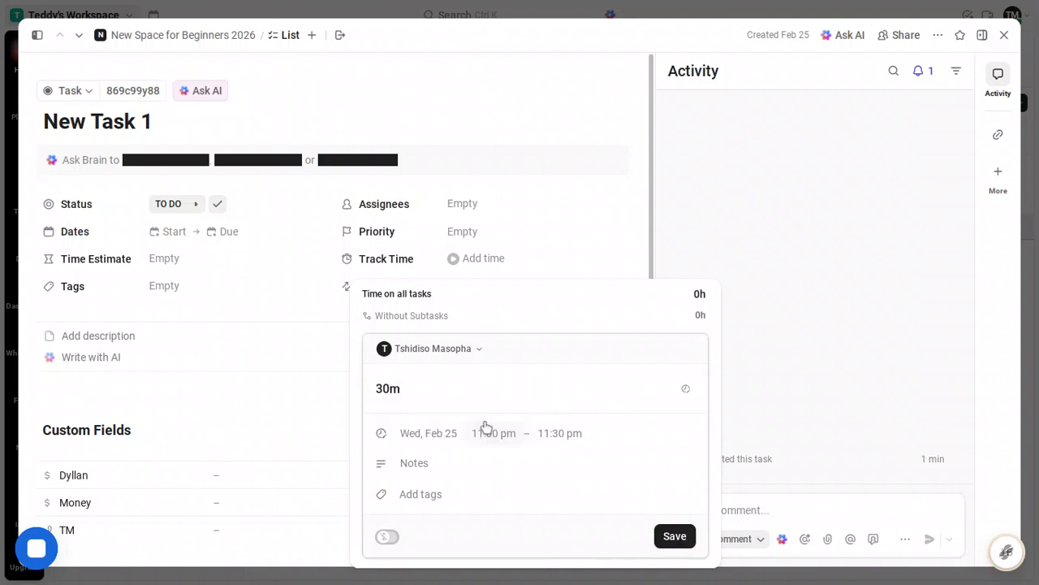